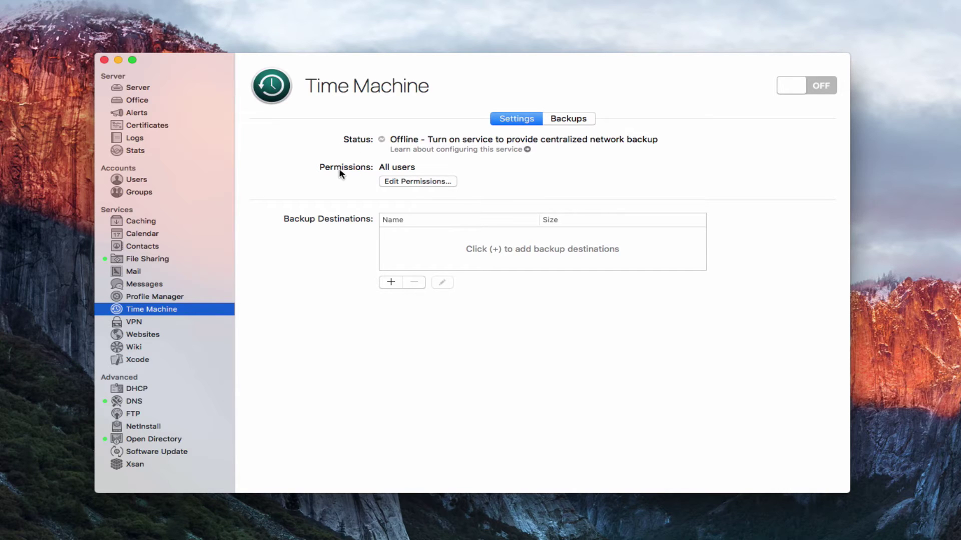
click(404, 182)
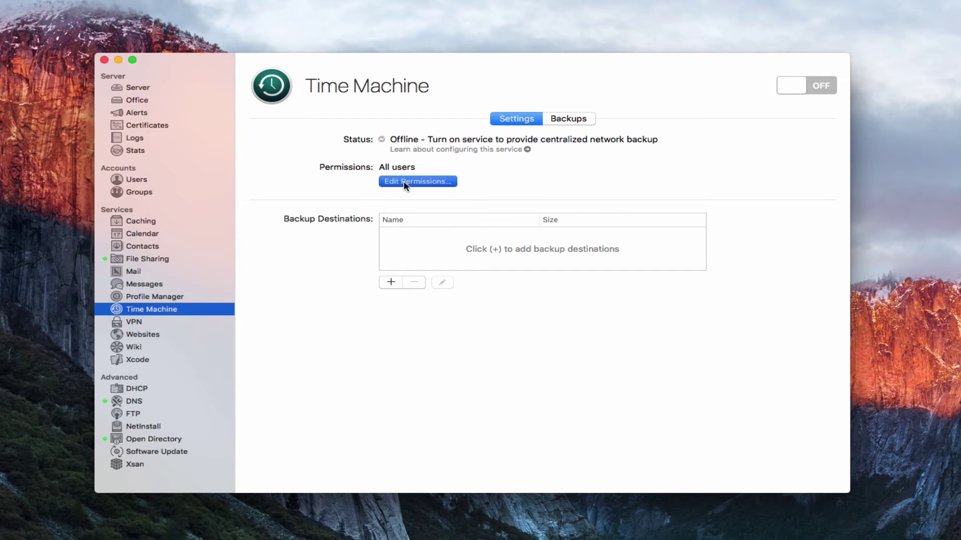
click(601, 124)
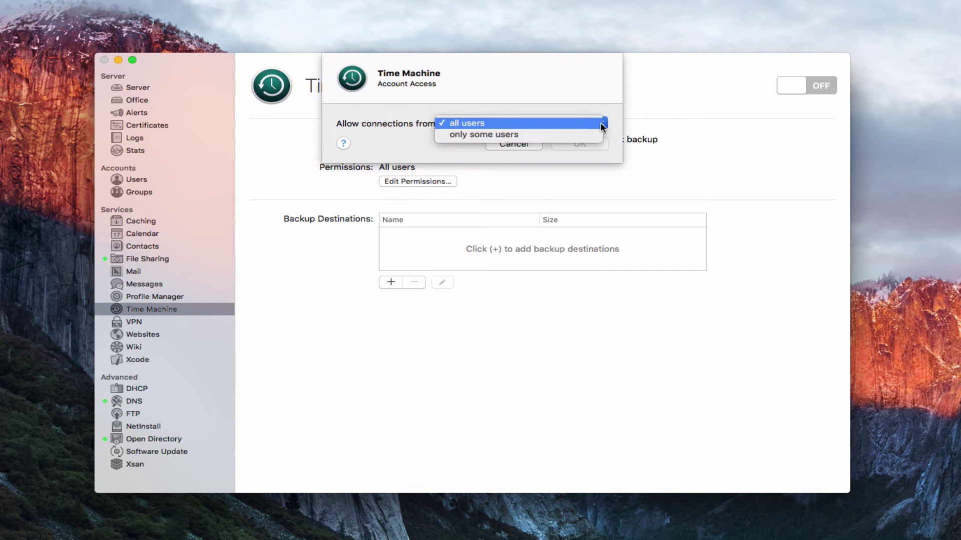
click(406, 144)
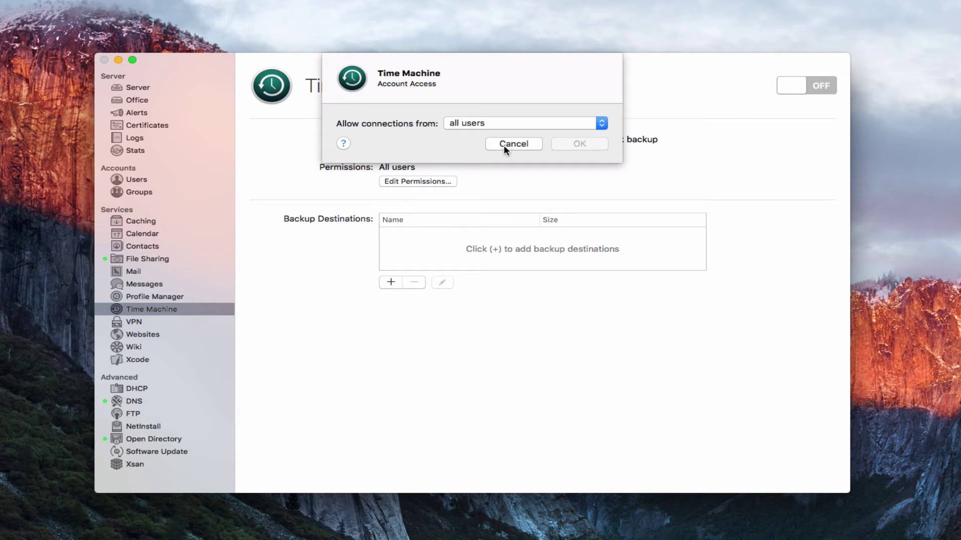
click(505, 144)
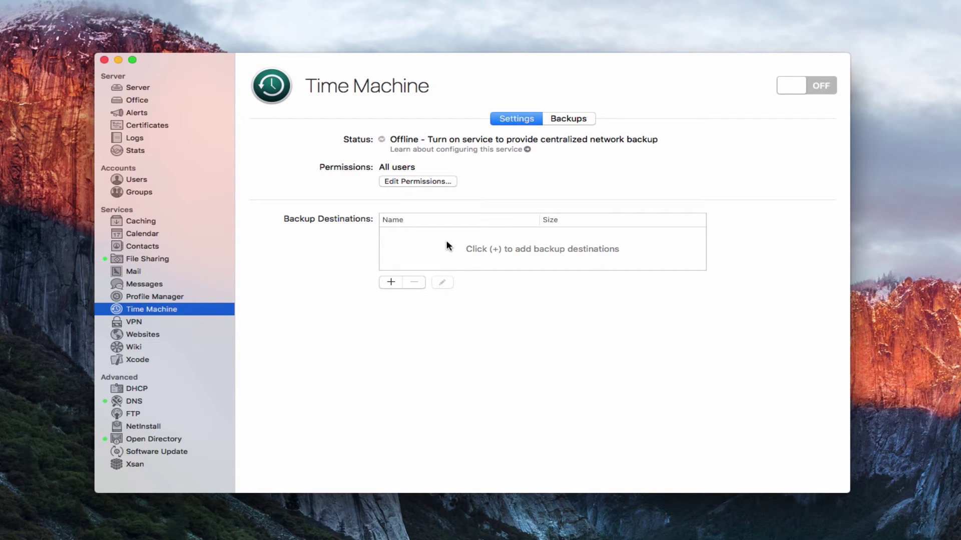
Start a new Time Machine backup destination and bring up its folder chooser
click(391, 282)
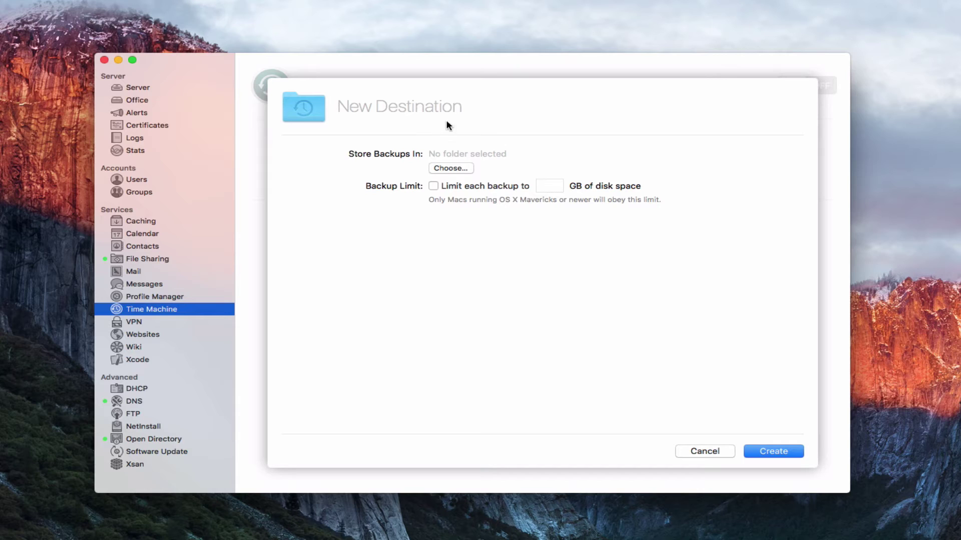
click(446, 169)
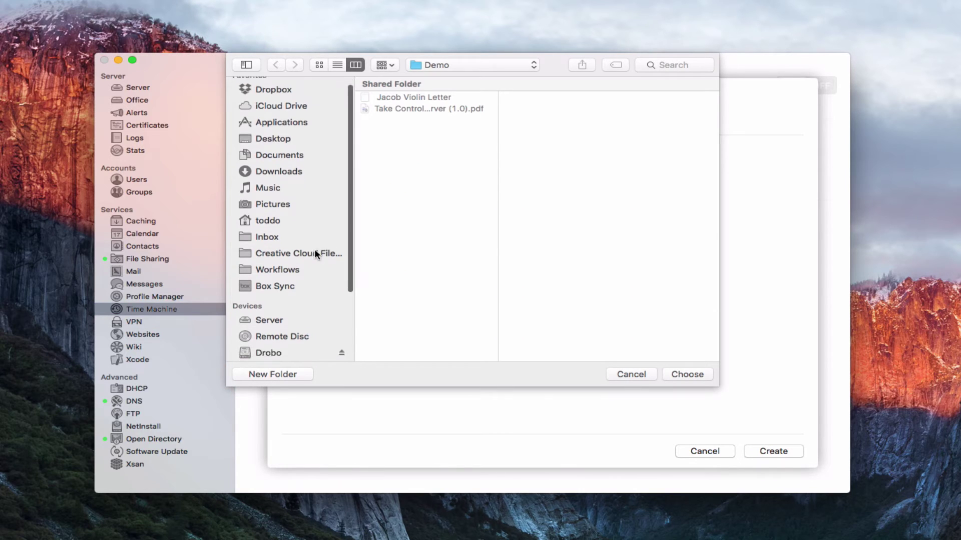
Browse Drobo's Shared Items and Backups folders, then choose /Volumes/Drobo as the backup location
scroll(315, 253, down, 3)
click(263, 286)
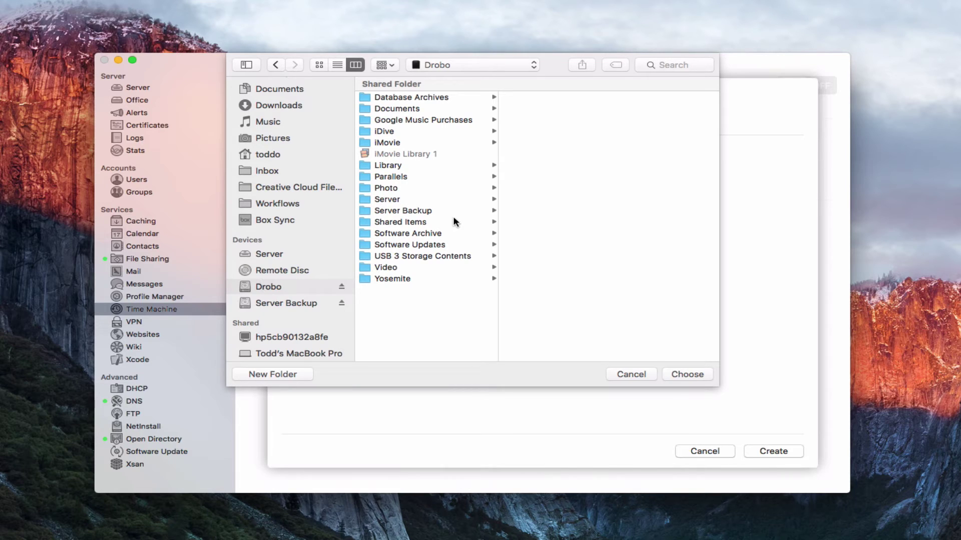
click(406, 222)
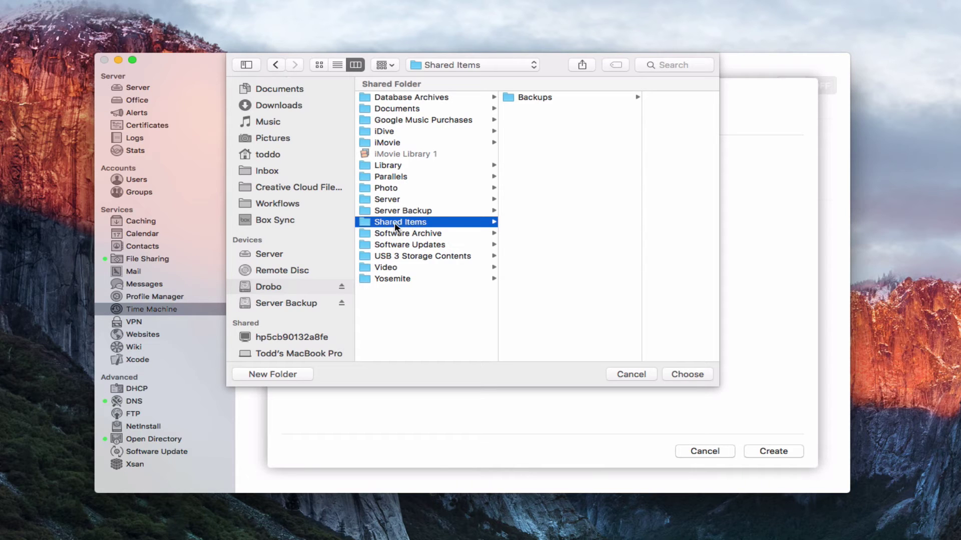
click(534, 99)
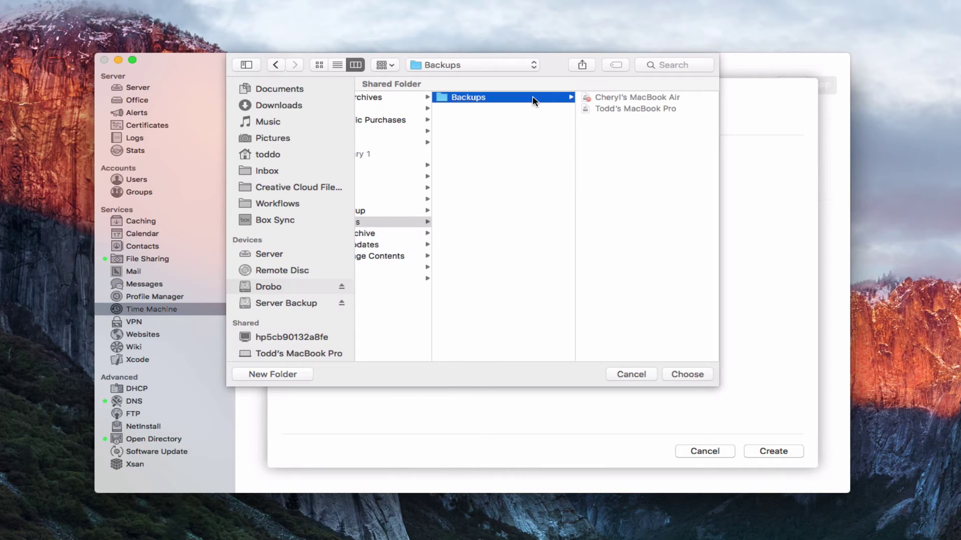
scroll(514, 160, left, 3)
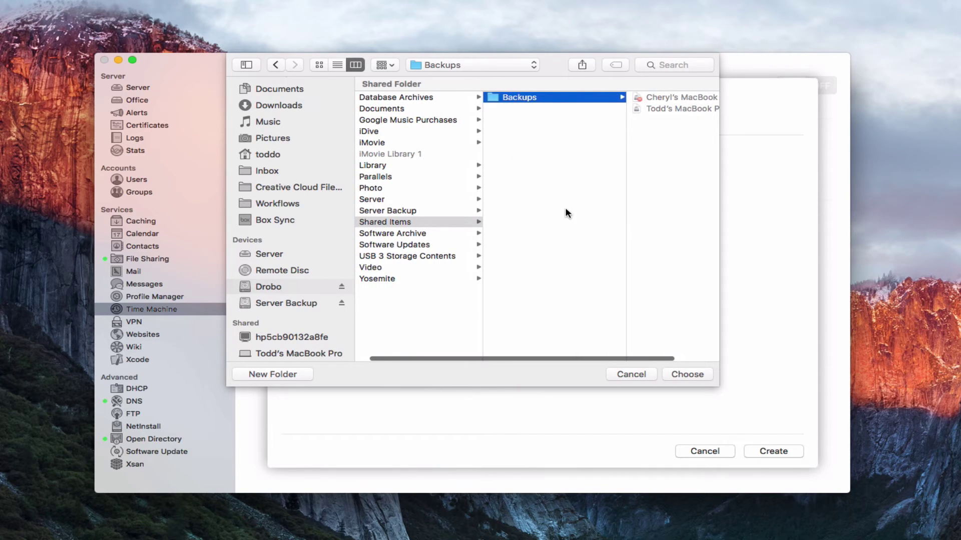
click(368, 224)
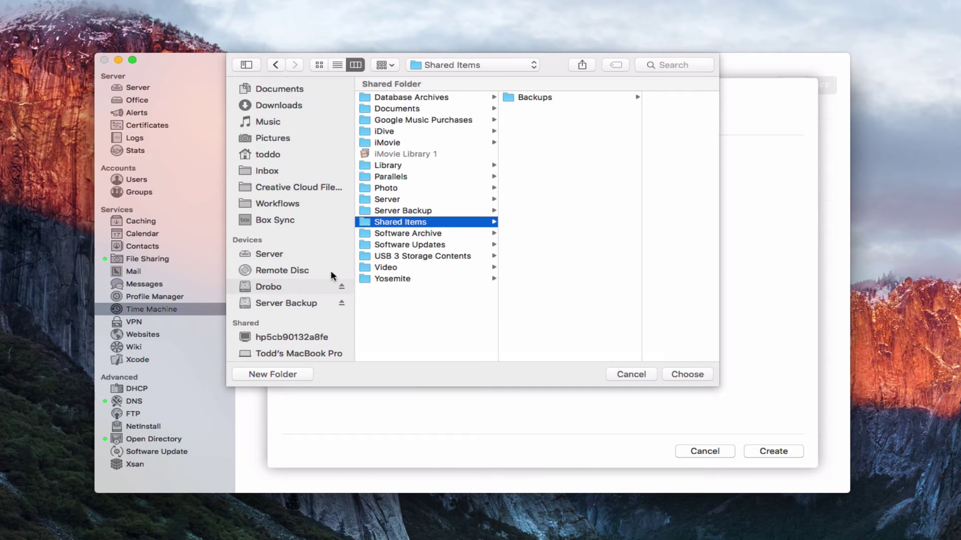
click(246, 288)
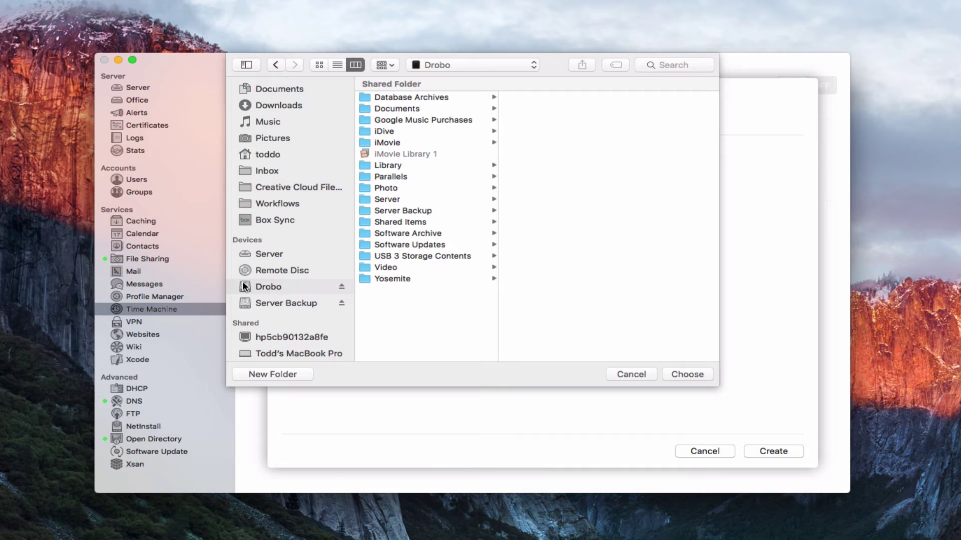
click(687, 374)
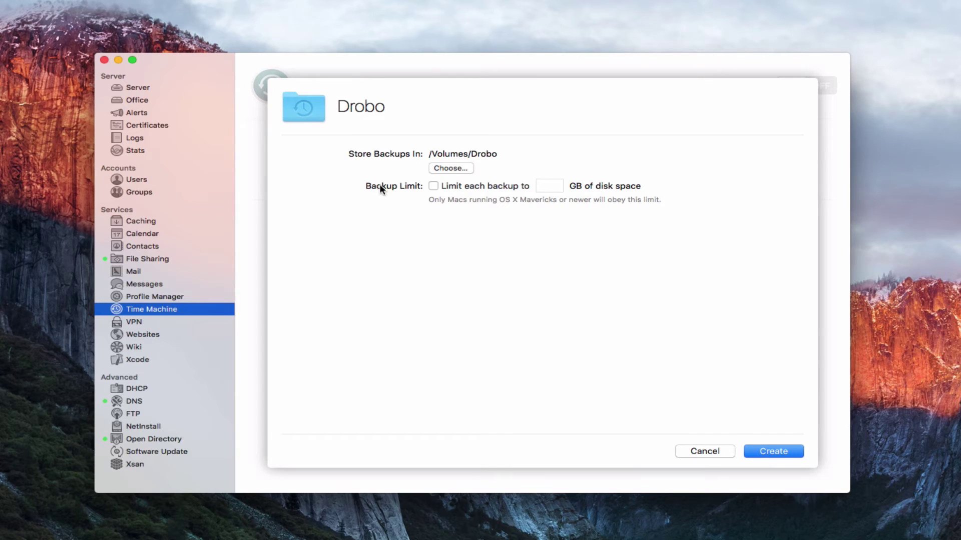
click(434, 185)
click(433, 186)
Create the Backups destination and review its settings at /Volumes/Drobo/Shared Items/Backups
click(766, 450)
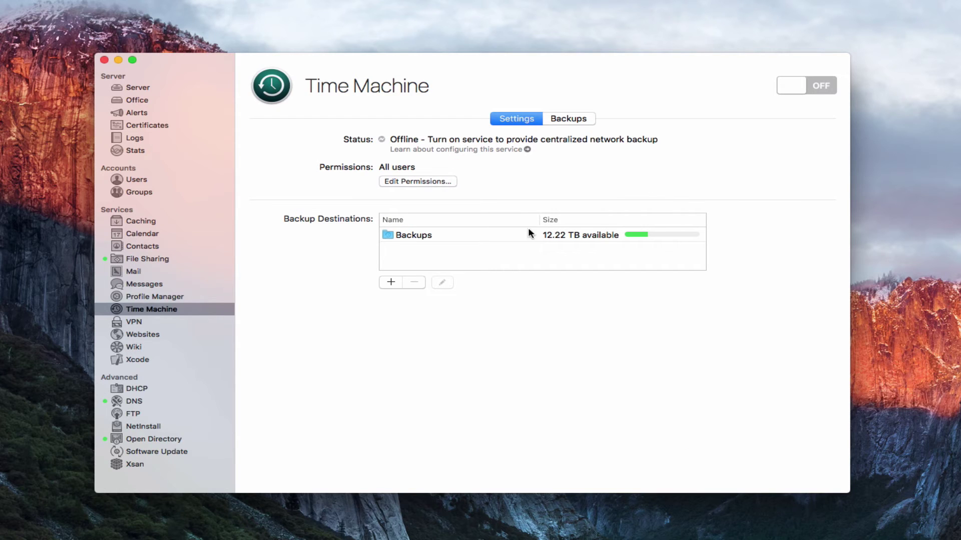
click(412, 237)
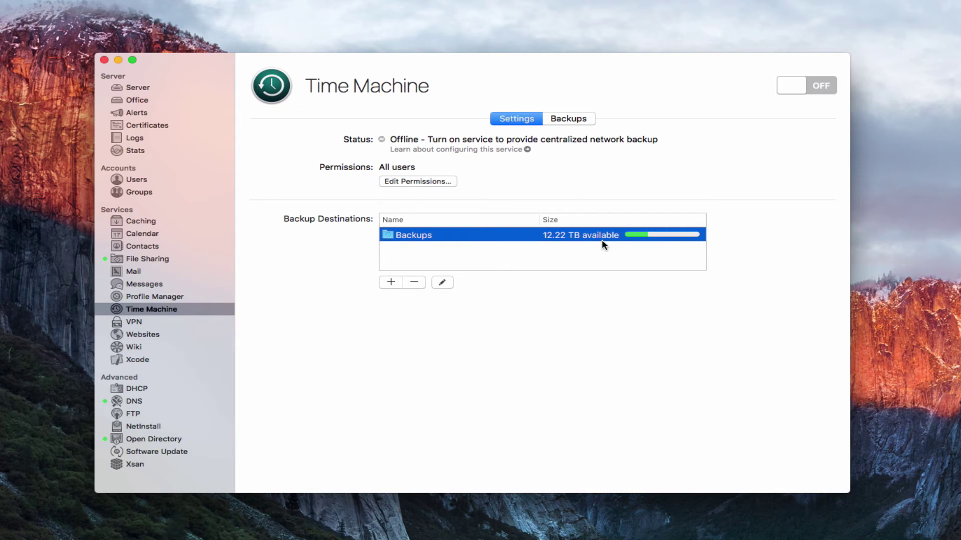
click(439, 283)
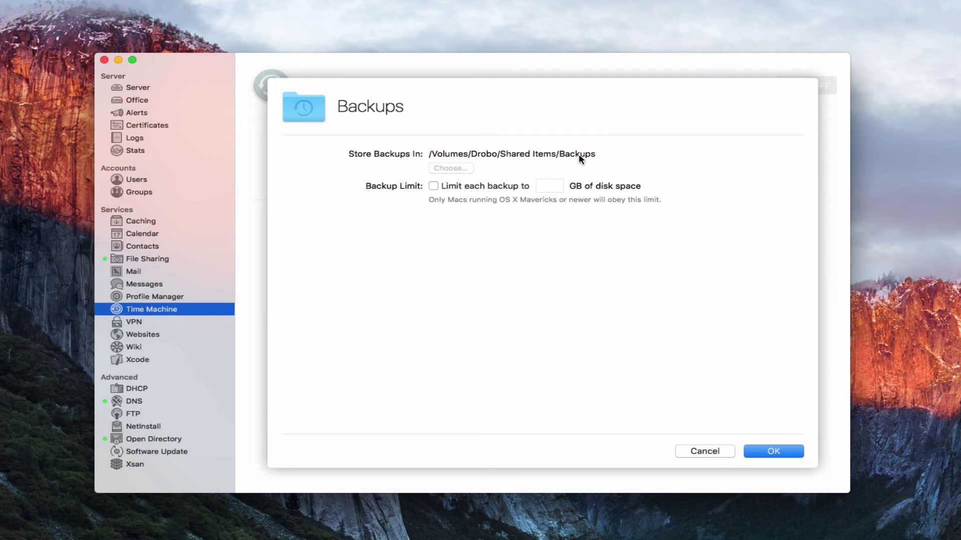
Close the Backups sheet, select the Backups destination, and switch the Time Machine service ON
click(761, 448)
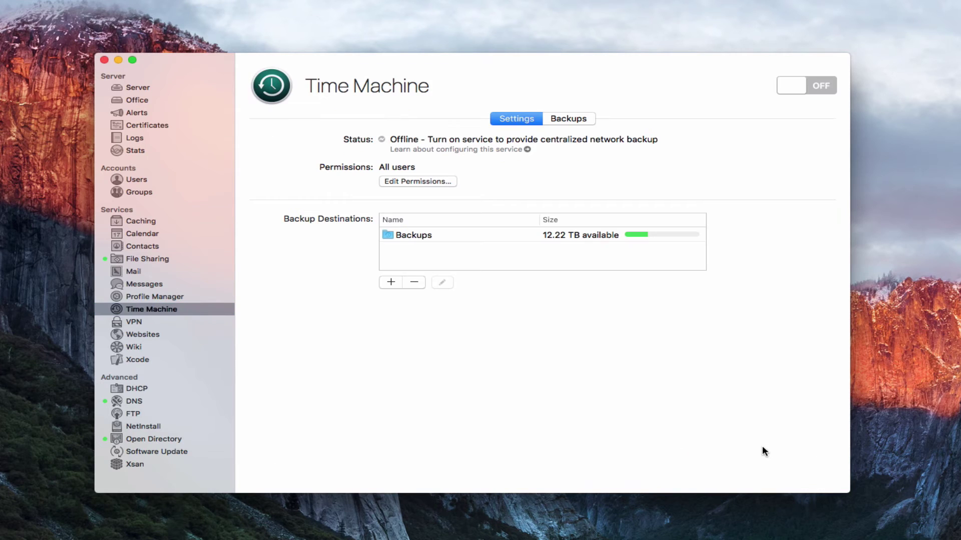
click(413, 240)
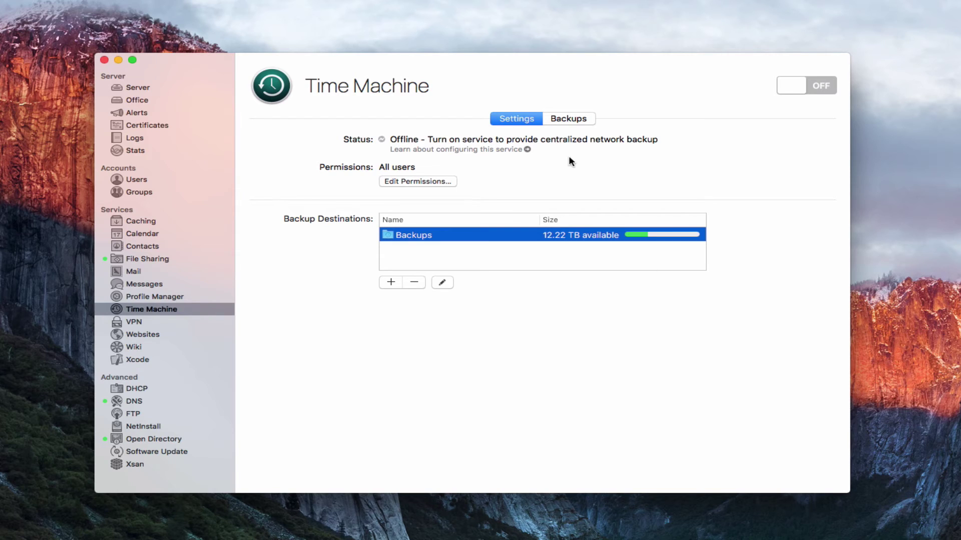
click(823, 90)
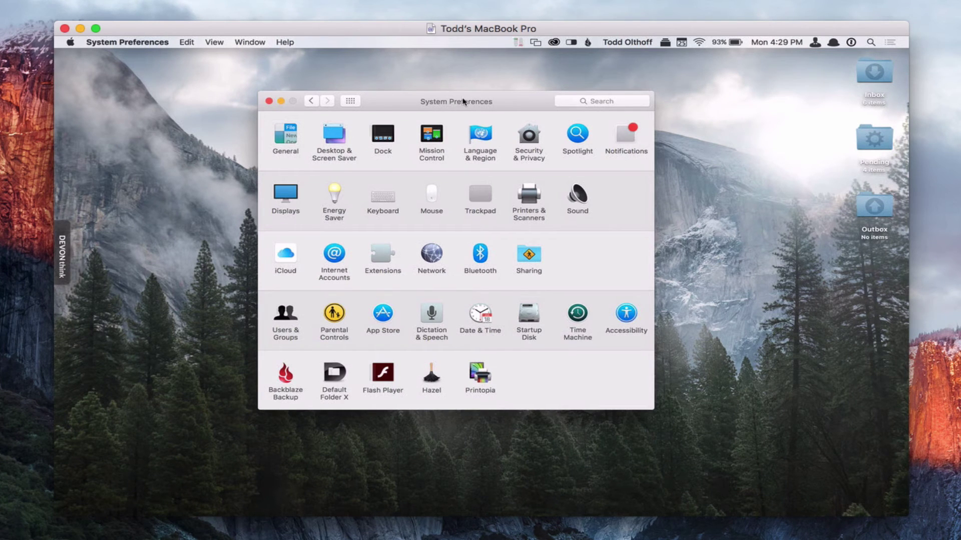
In the client's Time Machine preferences, pick Backups on Server as the backup disk
click(576, 315)
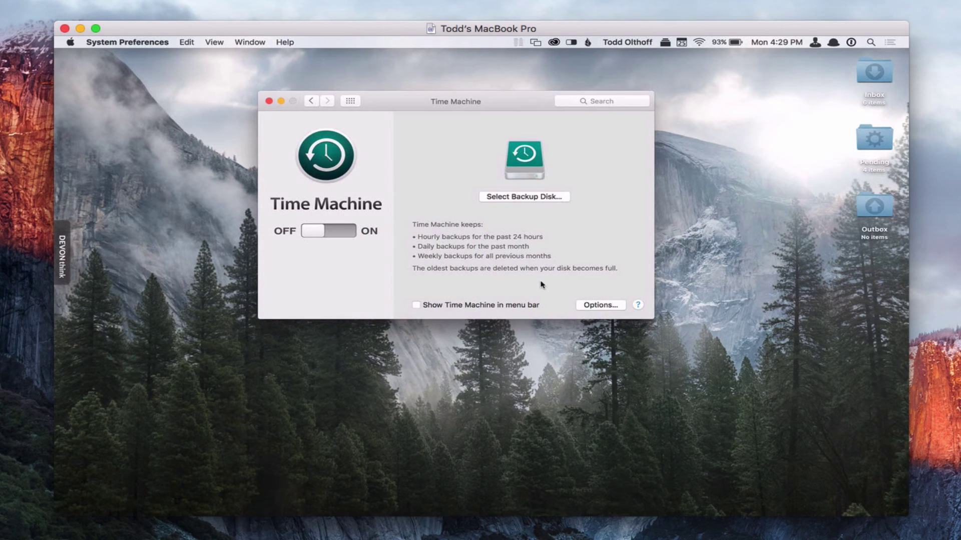
click(514, 199)
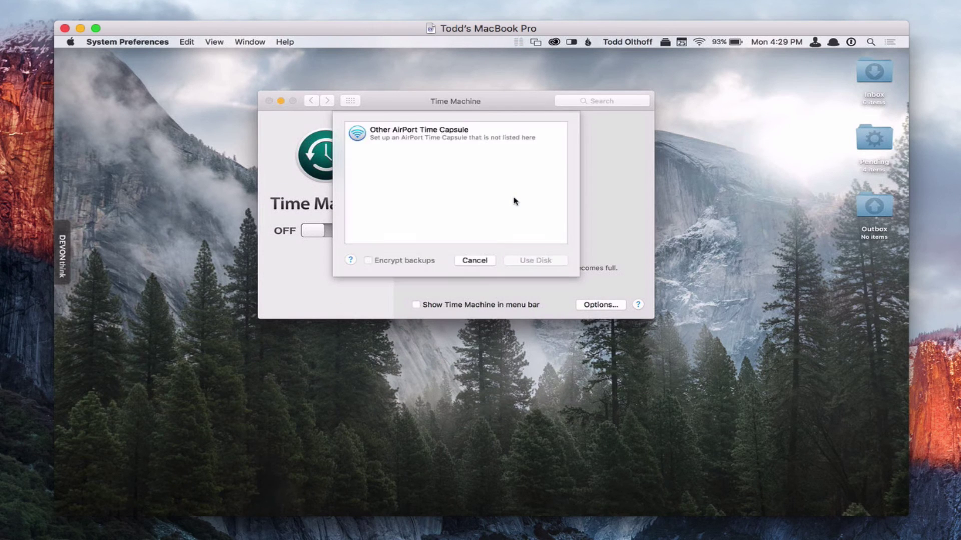
click(378, 130)
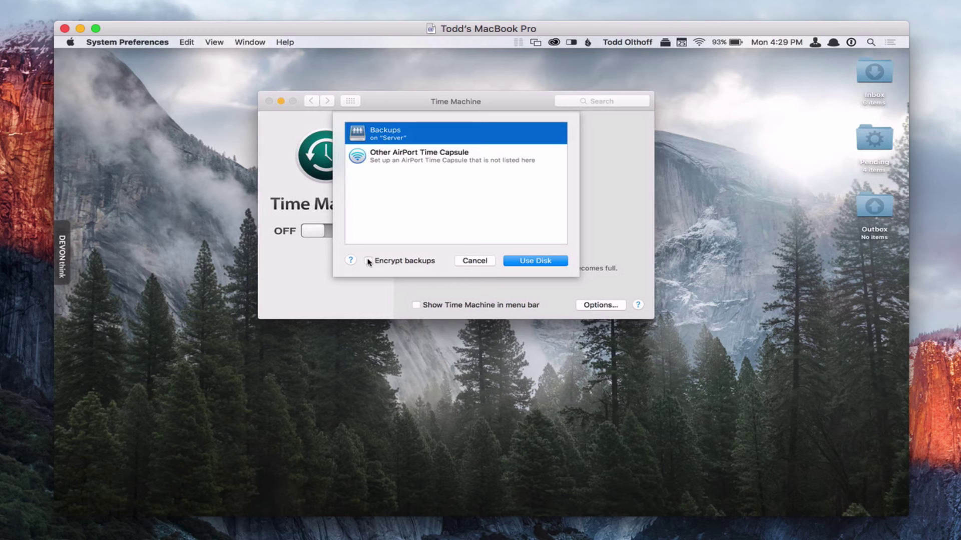
Confirm Backups on Server as the backup disk and connect with the account password
click(534, 260)
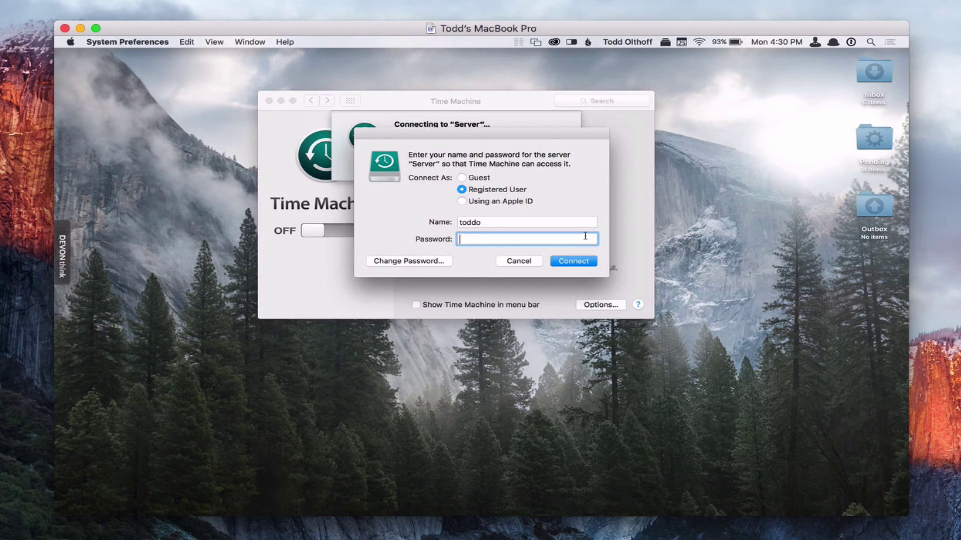
text(************)
click(572, 262)
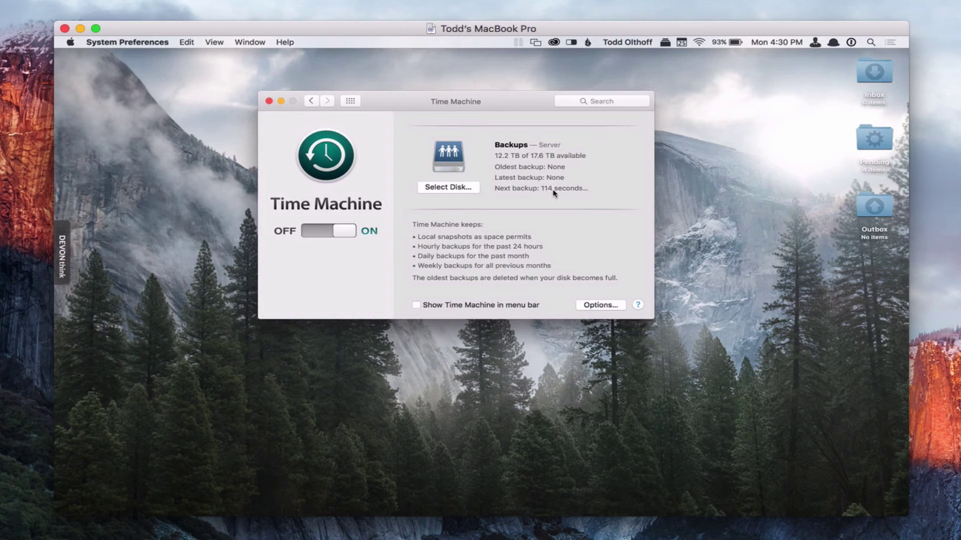
Show Time Machine in the menu bar and check its status menu
click(416, 305)
click(518, 42)
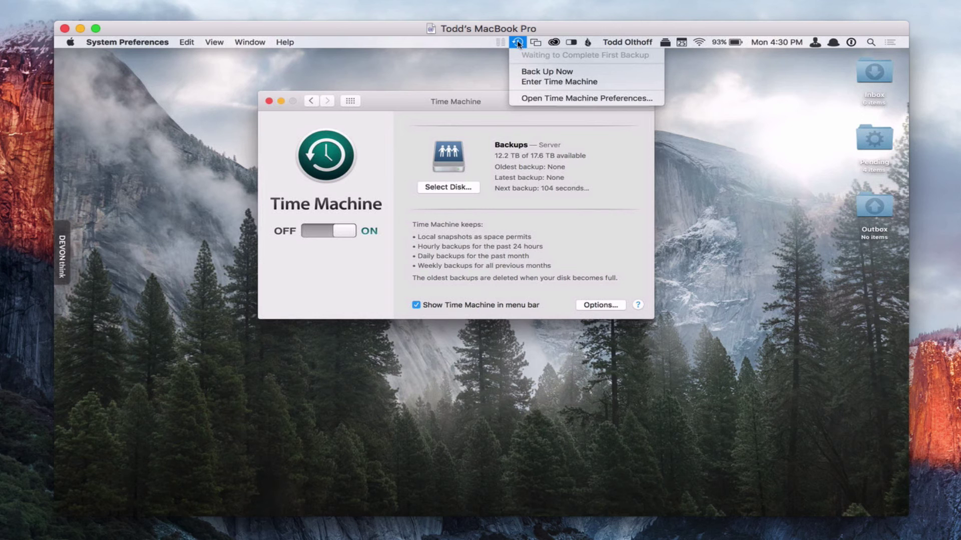
click(517, 43)
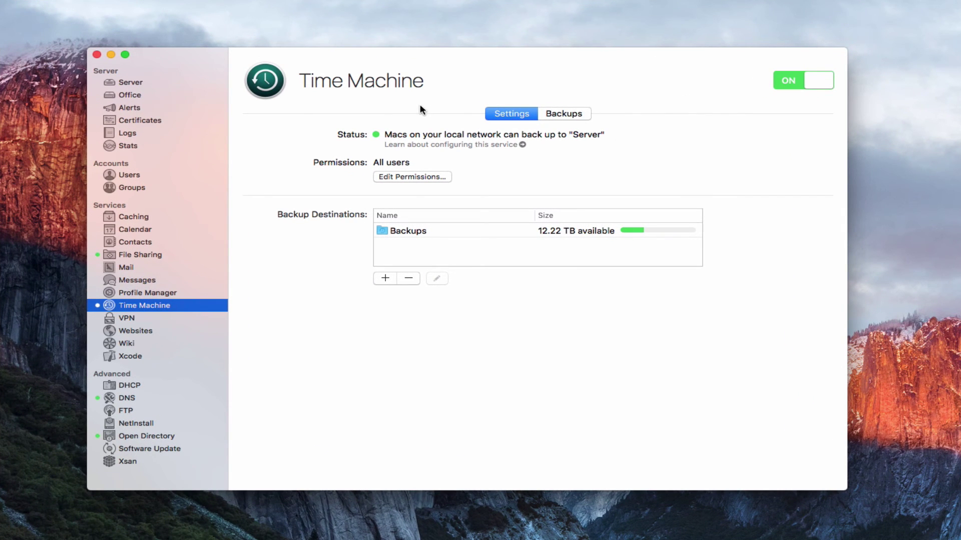
Show the Backups list of client Macs with owners, latest backups and sizes
click(564, 113)
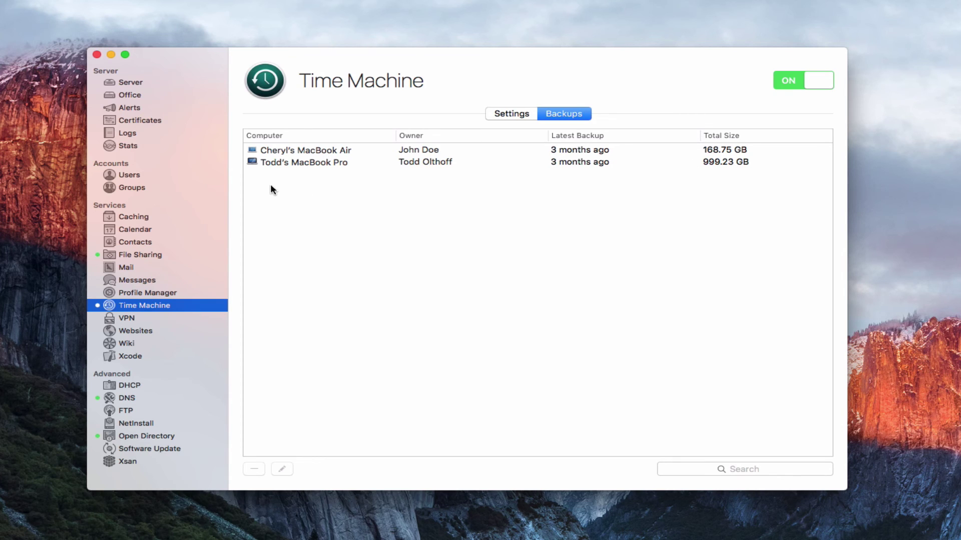
Review the MacBook Pro's backup details, then return to the Time Machine Settings tab
click(332, 163)
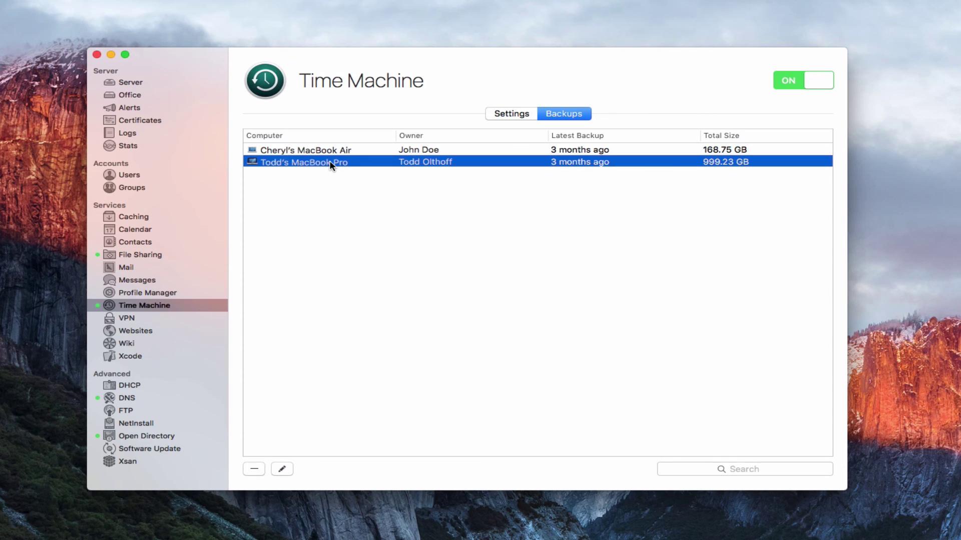
click(282, 469)
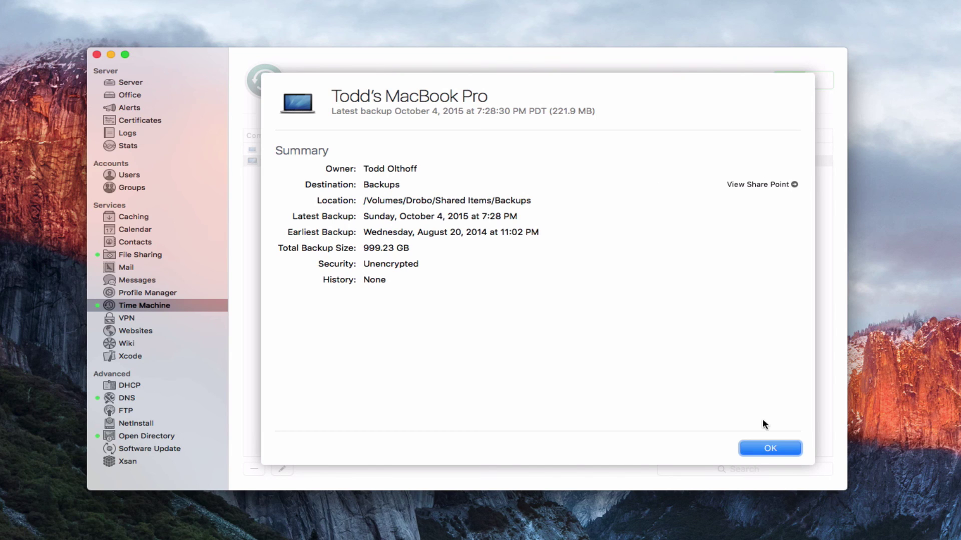
click(755, 452)
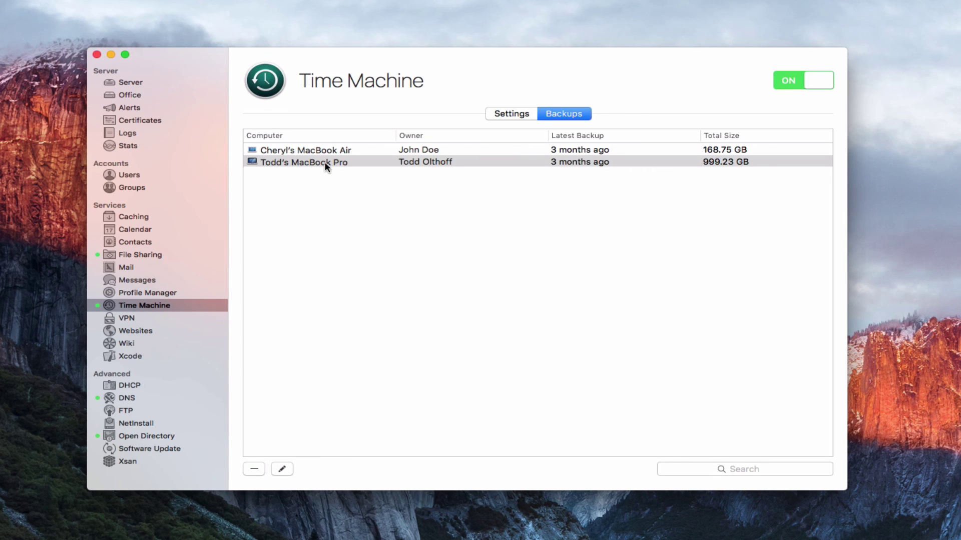
click(254, 159)
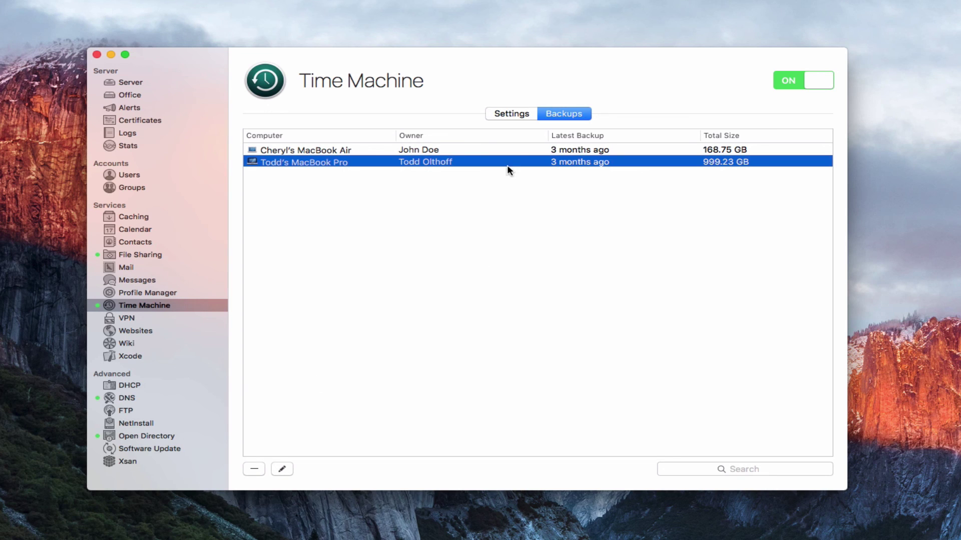
click(502, 118)
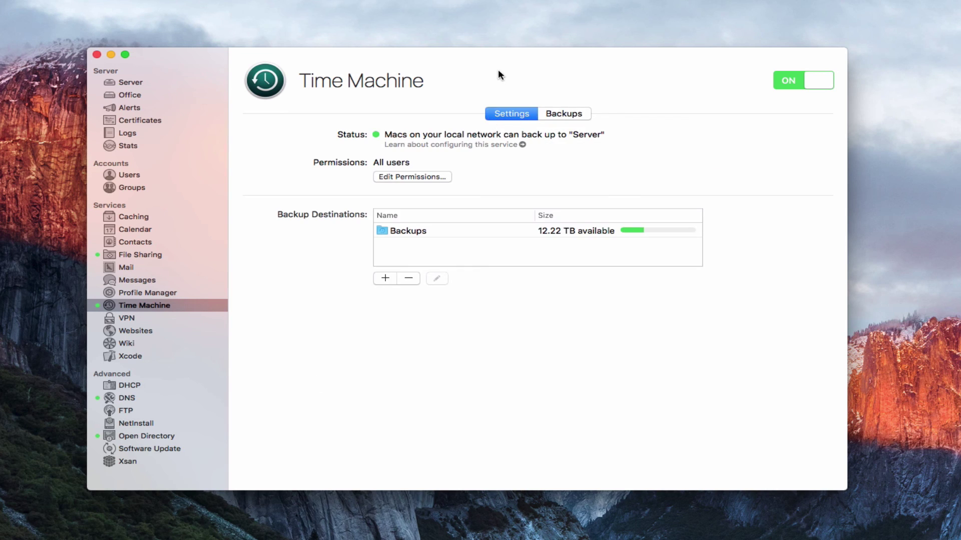